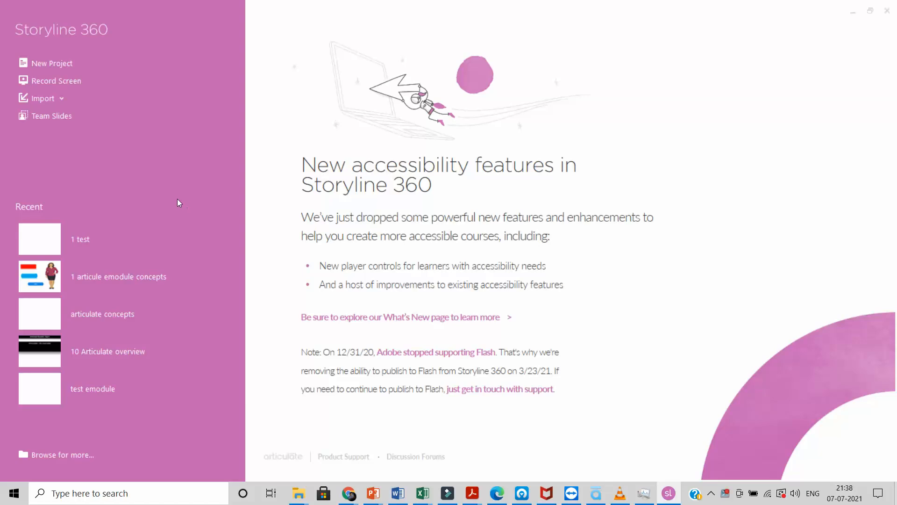
Create a new project and save it as "1 articulate concepts" in the emodule articulate folder.
{"action": "left_click", "coordinate": [66, 63]}
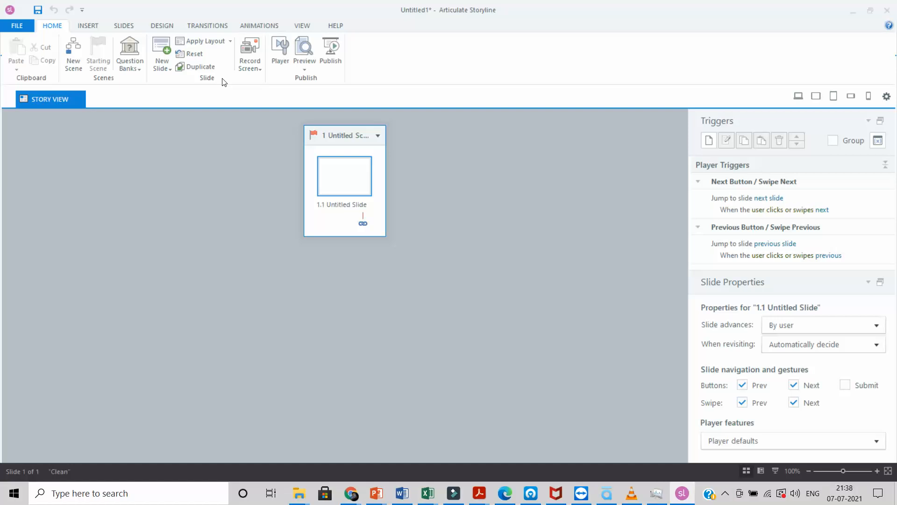
{"action": "left_click", "coordinate": [17, 26]}
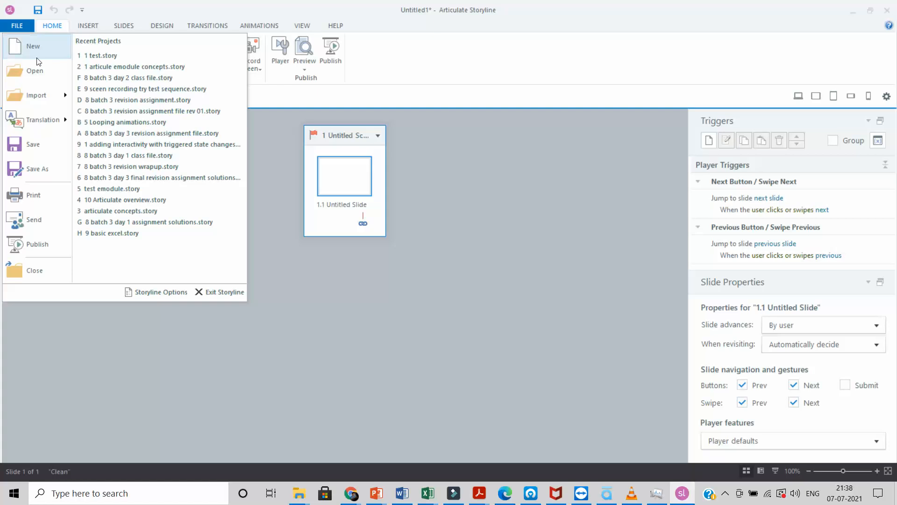
{"action": "left_click", "coordinate": [40, 169]}
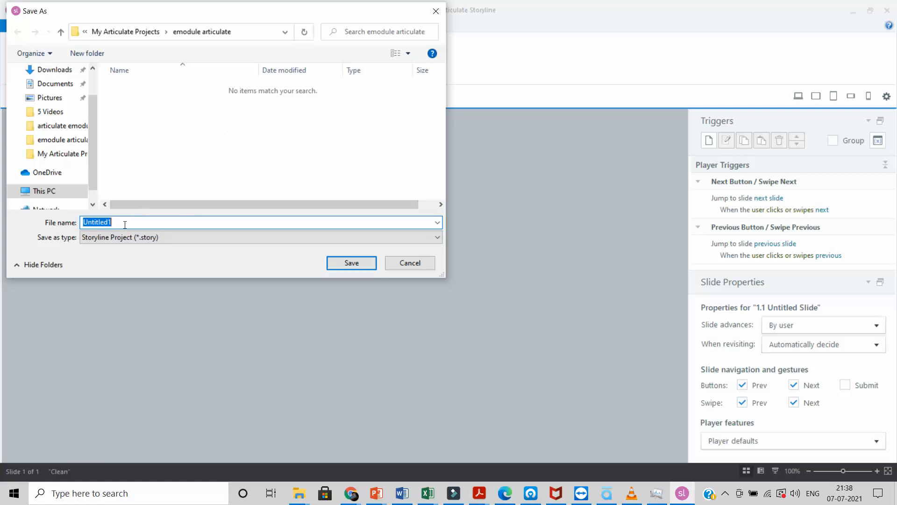
{"action": "left_click_drag", "start_coordinate": [129, 222], "coordinate": [52, 233]}
{"action": "type", "text": "1 artciualte"}
{"action": "key", "text": "BackSpace"}
{"action": "key", "text": "BackSpace"}
{"action": "key", "text": "BackSpace"}
{"action": "key", "text": "BackSpace"}
{"action": "key", "text": "BackSpace"}
{"action": "key", "text": "BackSpace"}
{"action": "key", "text": "BackSpace"}
{"action": "key", "text": "BackSpace"}
{"action": "type", "text": "icualte"}
{"action": "key", "text": "BackSpace"}
{"action": "key", "text": "BackSpace"}
{"action": "key", "text": "BackSpace"}
{"action": "key", "text": "BackSpace"}
{"action": "type", "text": "late concepts"}
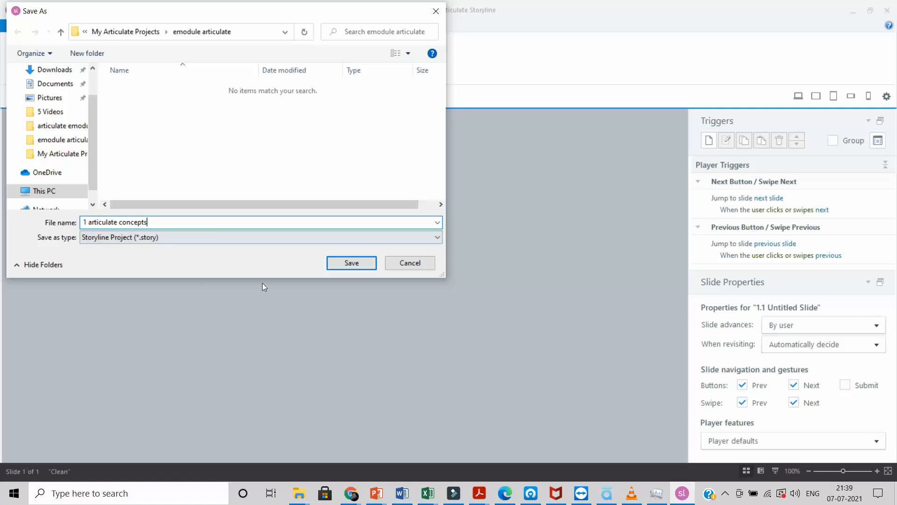
{"action": "left_click", "coordinate": [349, 262]}
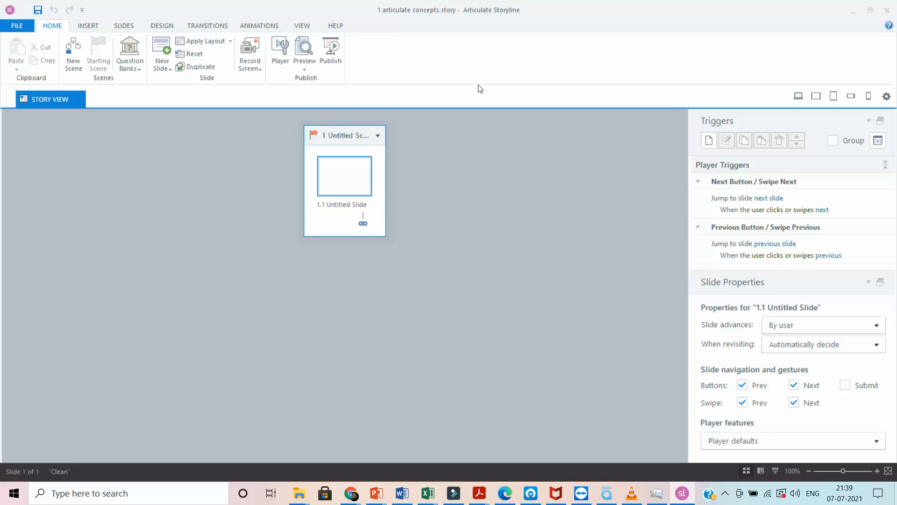
Rename the untitled scene as "concepts".
{"action": "left_click", "coordinate": [343, 140]}
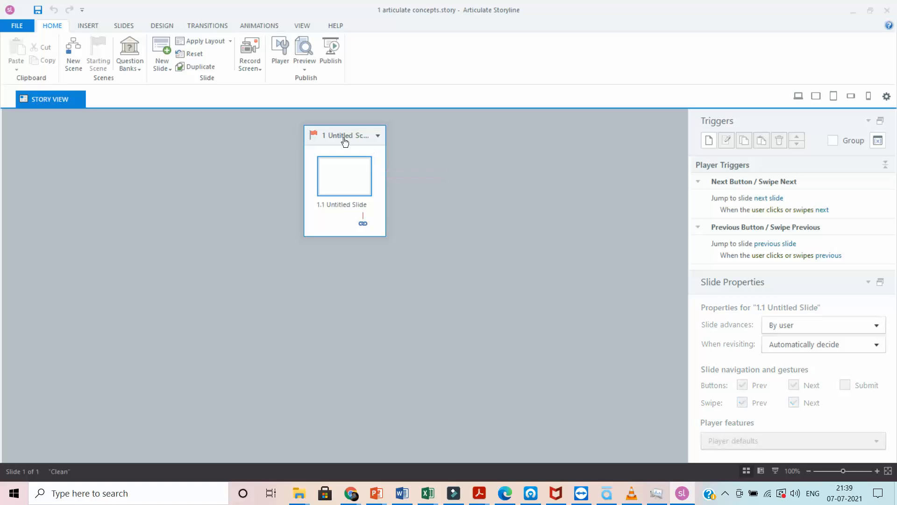
{"action": "double_click", "coordinate": [345, 139]}
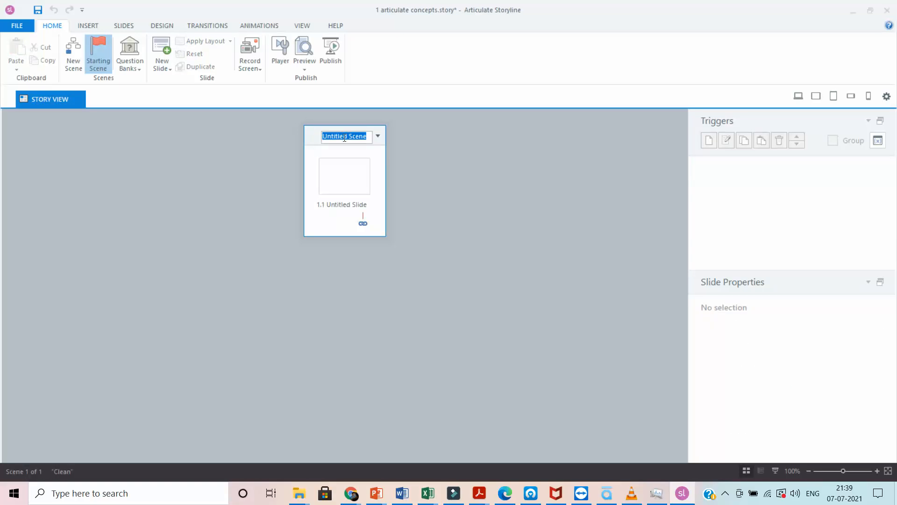
{"action": "type", "text": "concep"}
{"action": "key", "text": "BackSpace"}
{"action": "key", "text": "BackSpace"}
{"action": "type", "text": "epts"}
{"action": "key", "text": "Return"}
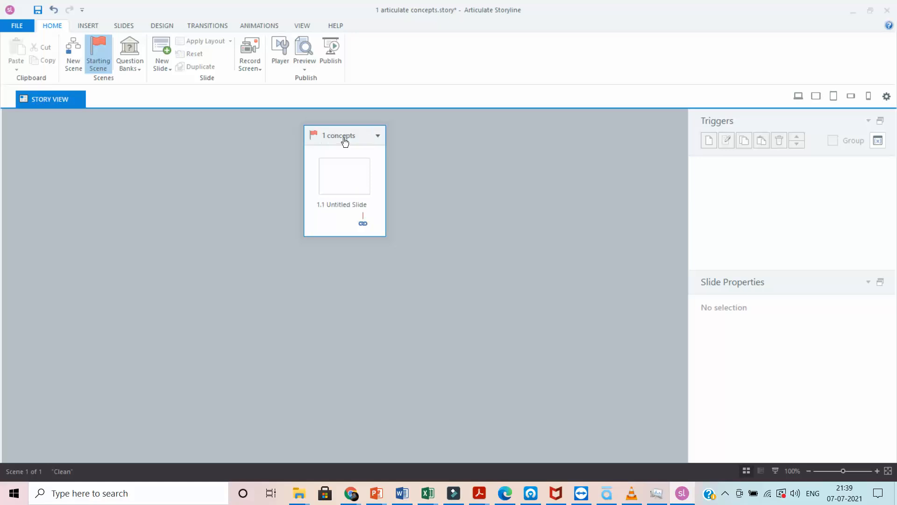
Rename slide 1.1 in the concepts scene as "objects".
{"action": "left_click", "coordinate": [348, 209]}
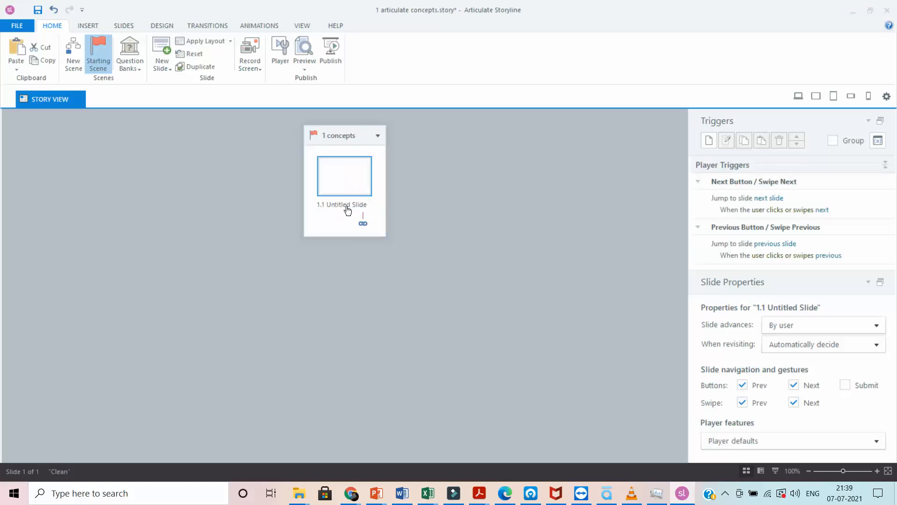
{"action": "left_click", "coordinate": [348, 209]}
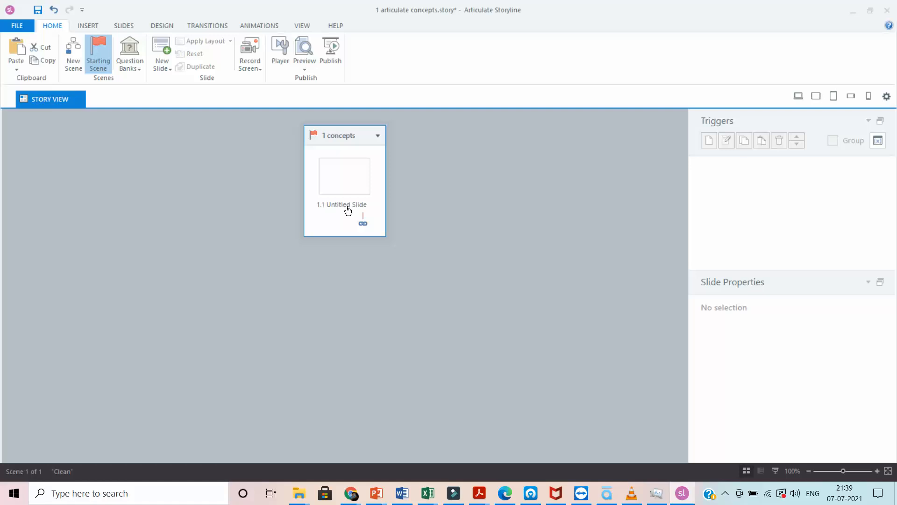
{"action": "left_click", "coordinate": [348, 209]}
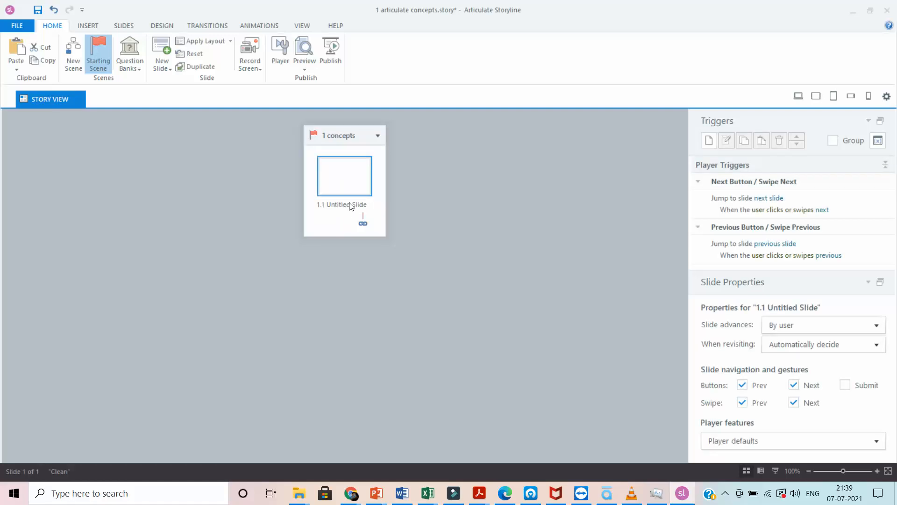
{"action": "left_click", "coordinate": [350, 206]}
{"action": "type", "text": "objects"}
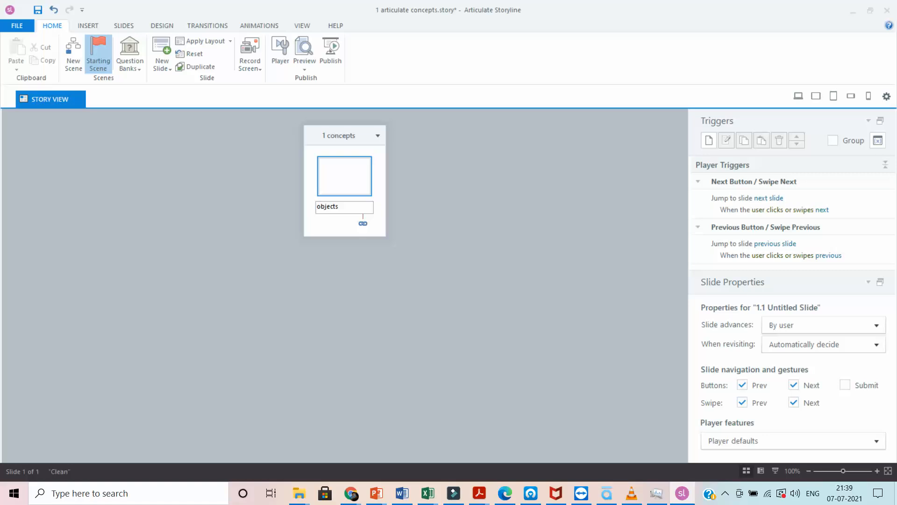
{"action": "key", "text": "Return"}
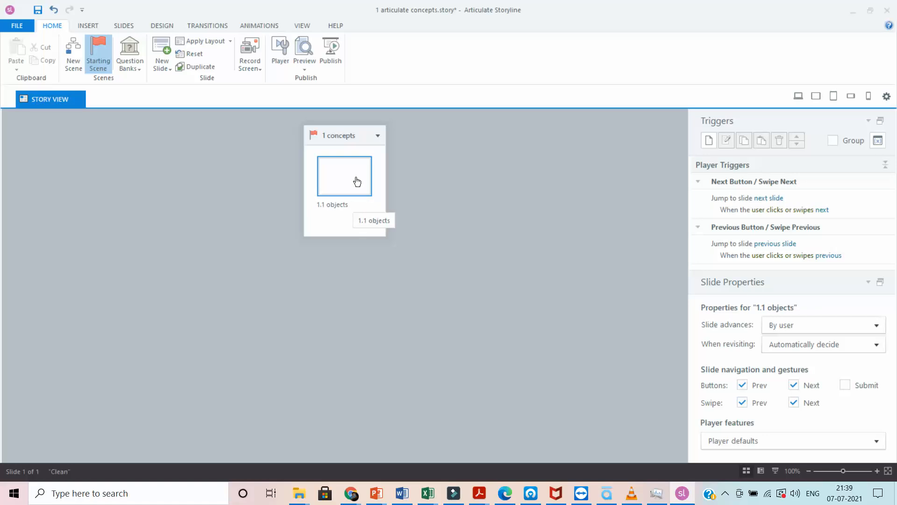
Open the objects slide for editing and save the project.
{"action": "double_click", "coordinate": [357, 181]}
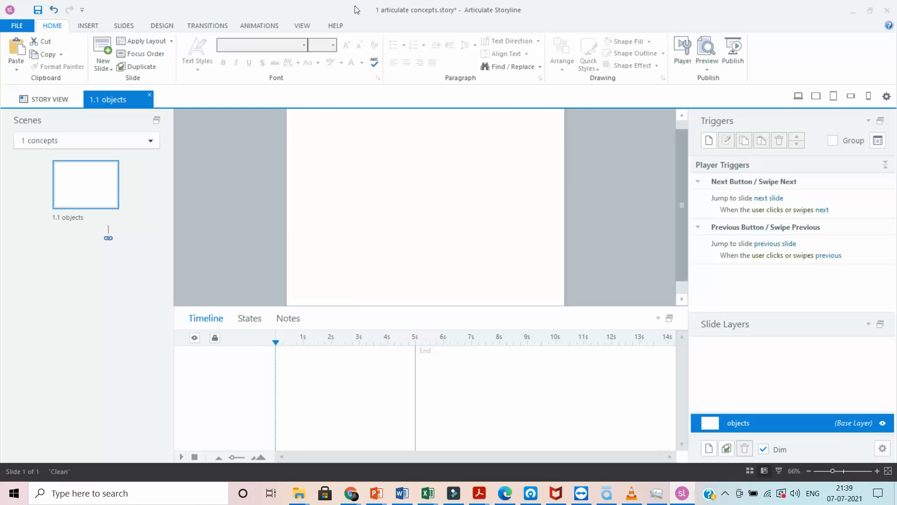
{"action": "key", "text": "ctrl+s"}
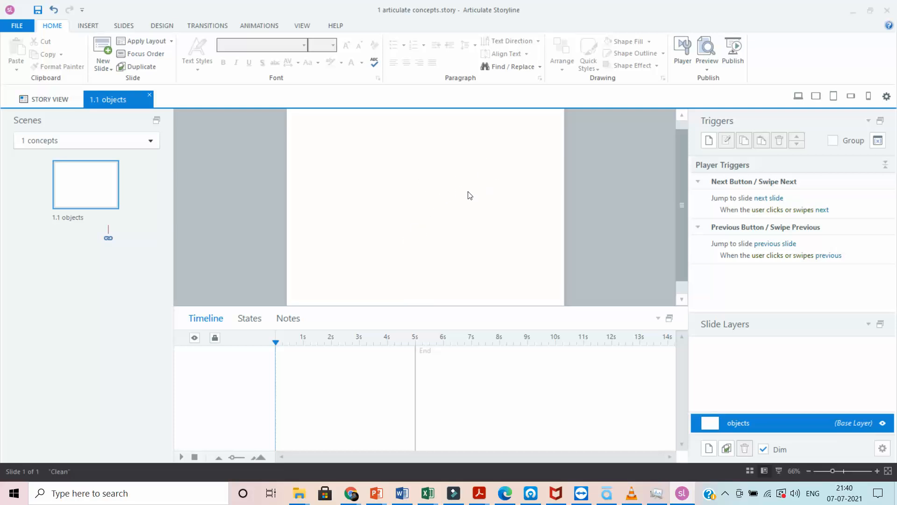
Add two new blank slides after the objects slide.
{"action": "left_click", "coordinate": [99, 193]}
{"action": "left_click", "coordinate": [100, 41]}
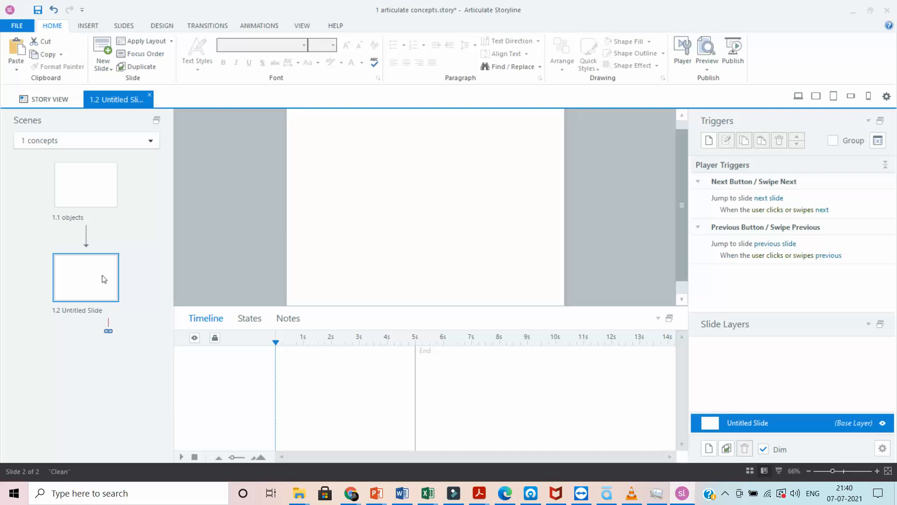
{"action": "key", "text": "ctrl+m"}
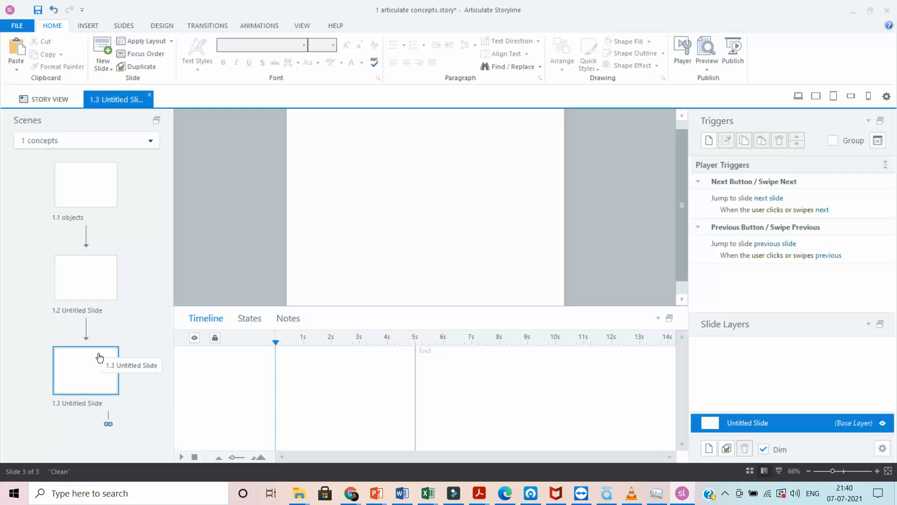
Rename slide 1.2 as "object states".
{"action": "double_click", "coordinate": [86, 312]}
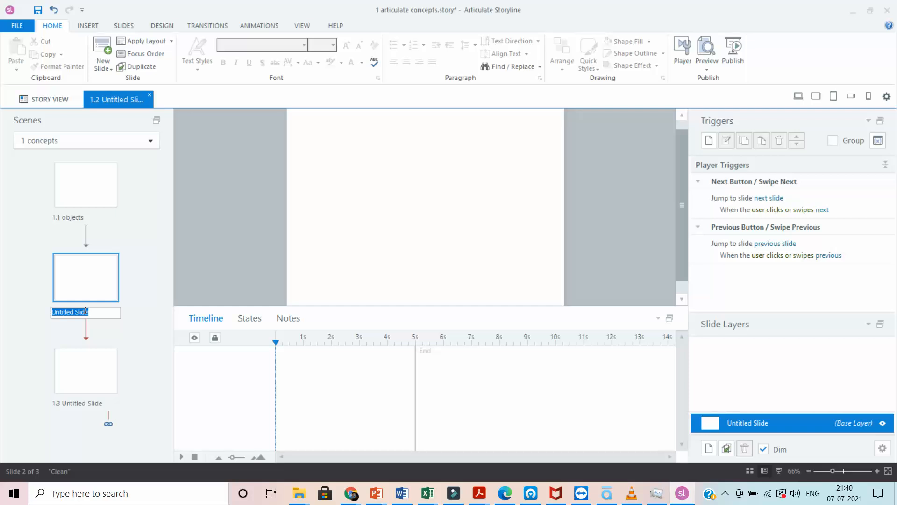
{"action": "type", "text": "objects"}
{"action": "key", "text": "BackSpace"}
{"action": "type", "text": "states"}
{"action": "key", "text": "Return"}
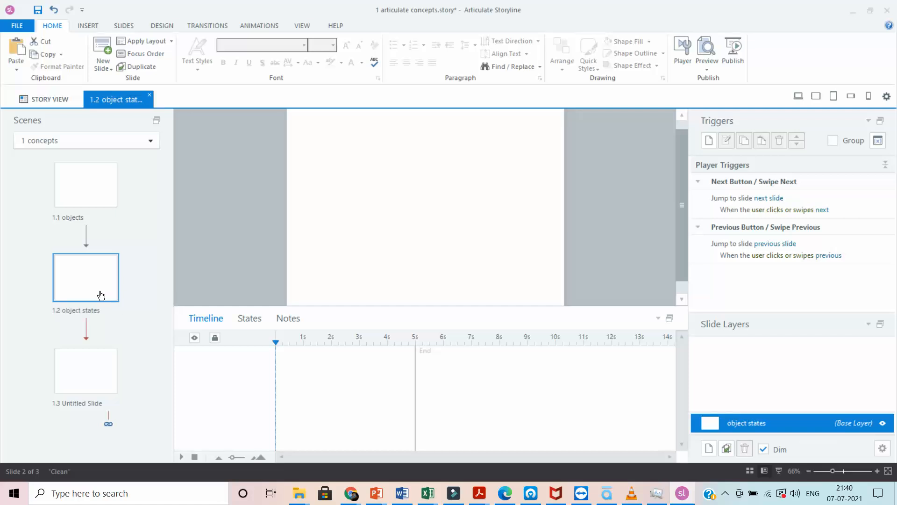
Insert the photographic character Brandon from the Content Library onto the objects slide.
{"action": "left_click", "coordinate": [102, 205]}
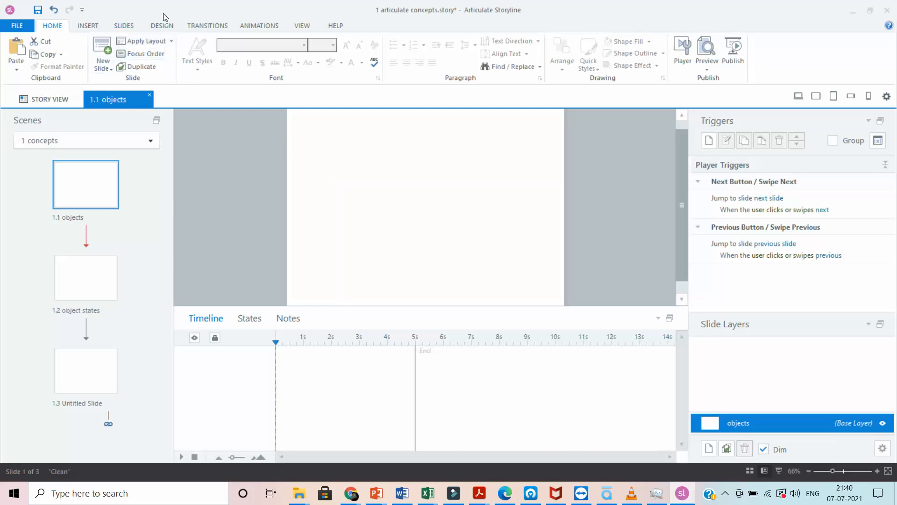
{"action": "left_click", "coordinate": [90, 27]}
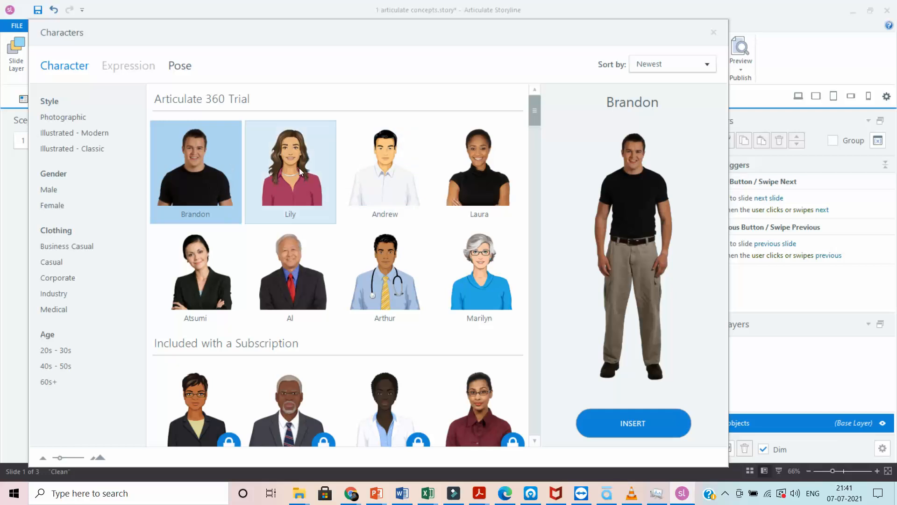
{"action": "scroll", "coordinate": [336, 241], "scroll_direction": "down", "scroll_amount": 5}
{"action": "scroll", "coordinate": [344, 233], "scroll_direction": "up", "scroll_amount": 5}
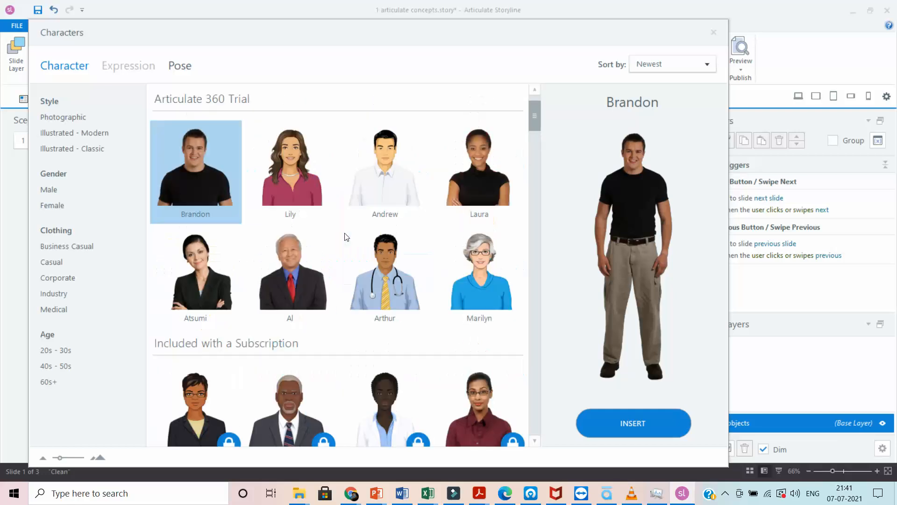
{"action": "scroll", "coordinate": [347, 237], "scroll_direction": "down", "scroll_amount": 3}
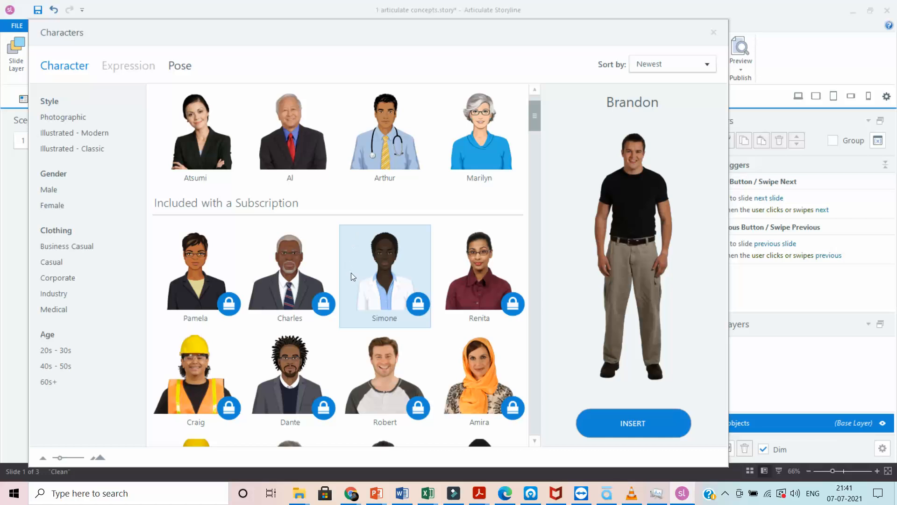
{"action": "scroll", "coordinate": [352, 273], "scroll_direction": "up", "scroll_amount": 3}
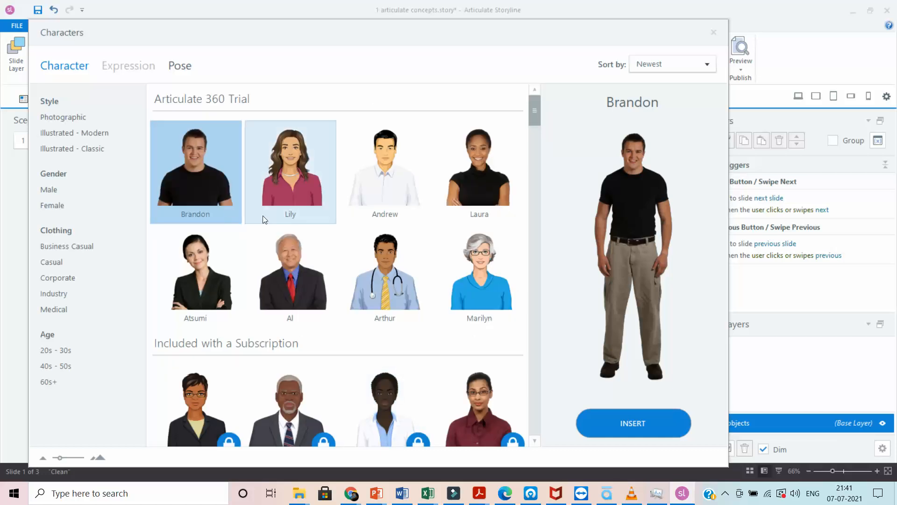
{"action": "left_click", "coordinate": [614, 425]}
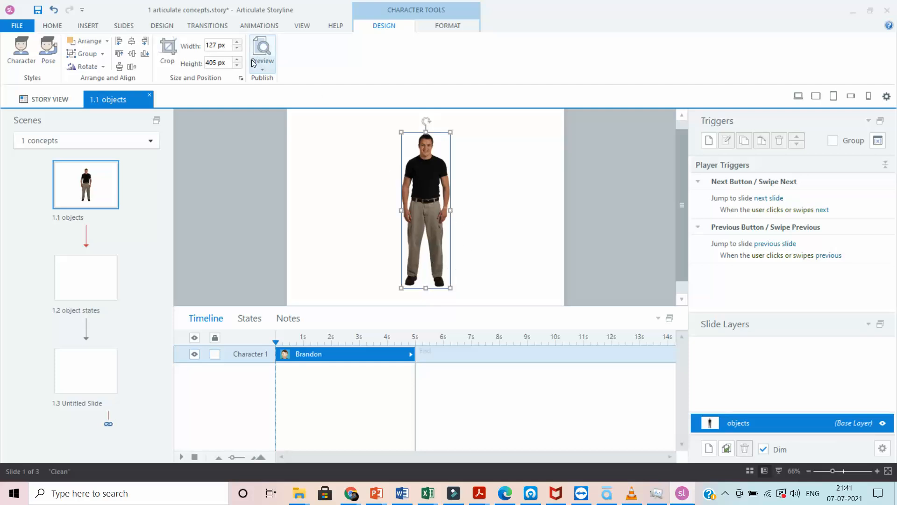
Crop the character's legs away, keeping the upper body at a height of about 237 px.
{"action": "left_click", "coordinate": [169, 49]}
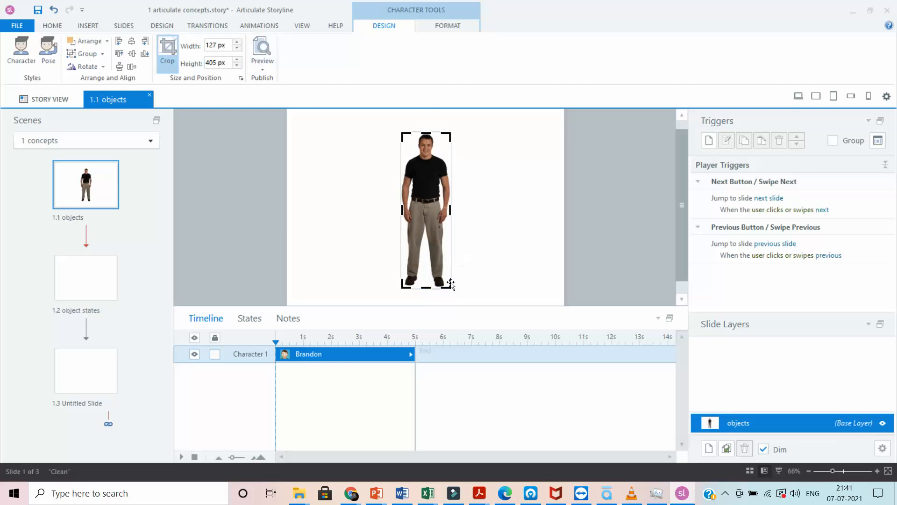
{"action": "left_click_drag", "start_coordinate": [449, 286], "coordinate": [450, 223]}
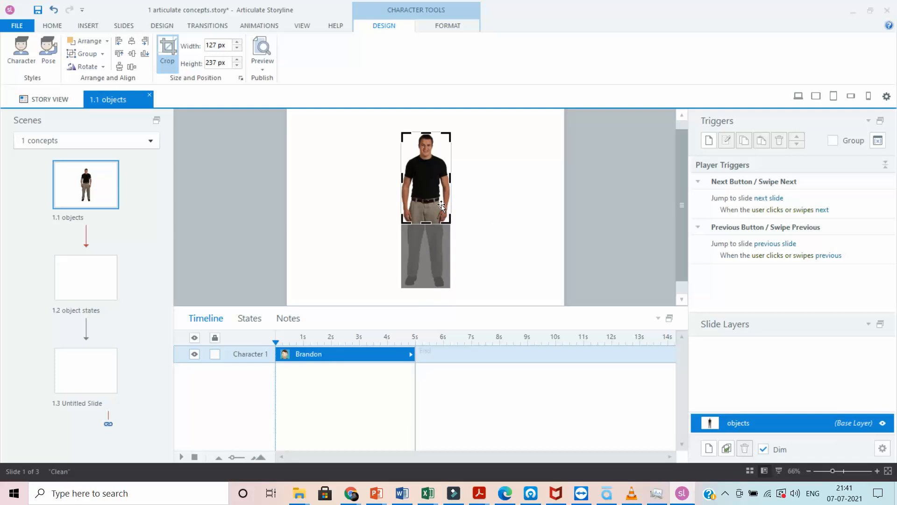
{"action": "left_click_drag", "start_coordinate": [441, 204], "coordinate": [411, 173]}
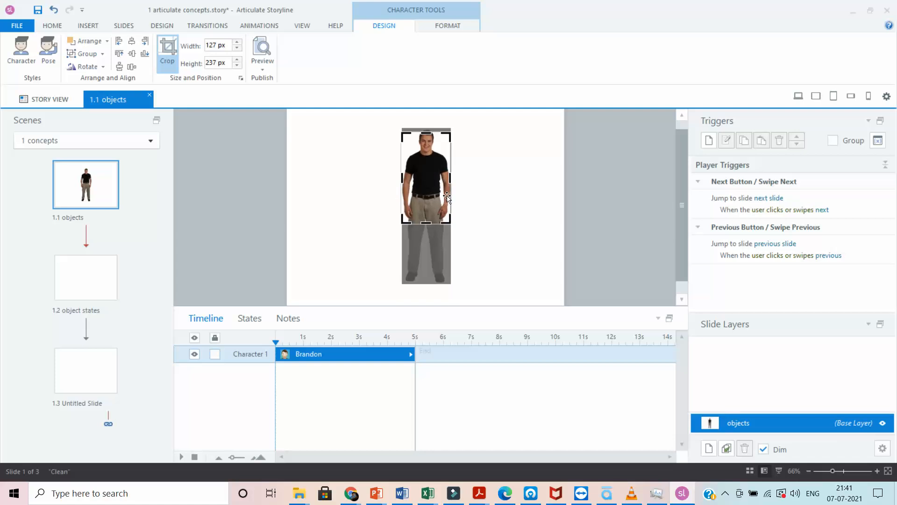
{"action": "left_click", "coordinate": [501, 209]}
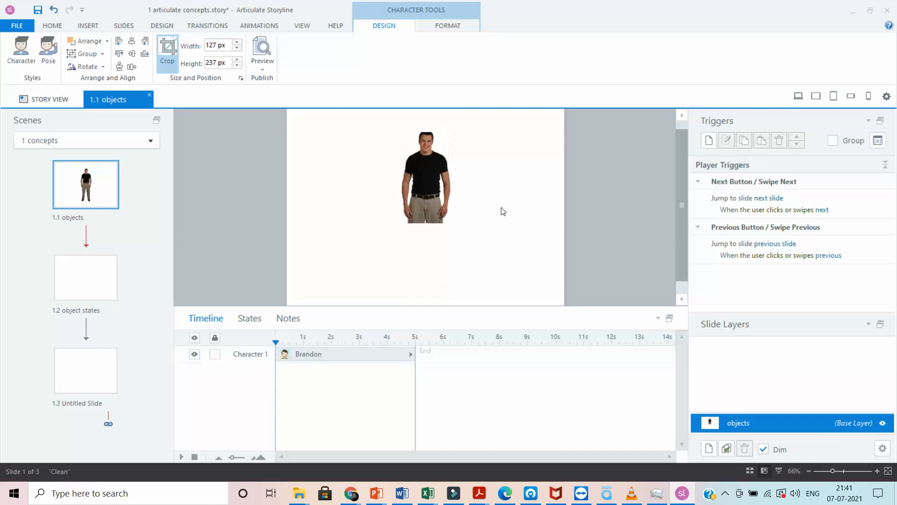
Place the character on the slide's right side at about 192 by 358 px and rename it "brandon" in the timeline.
{"action": "left_click_drag", "start_coordinate": [428, 191], "coordinate": [507, 213]}
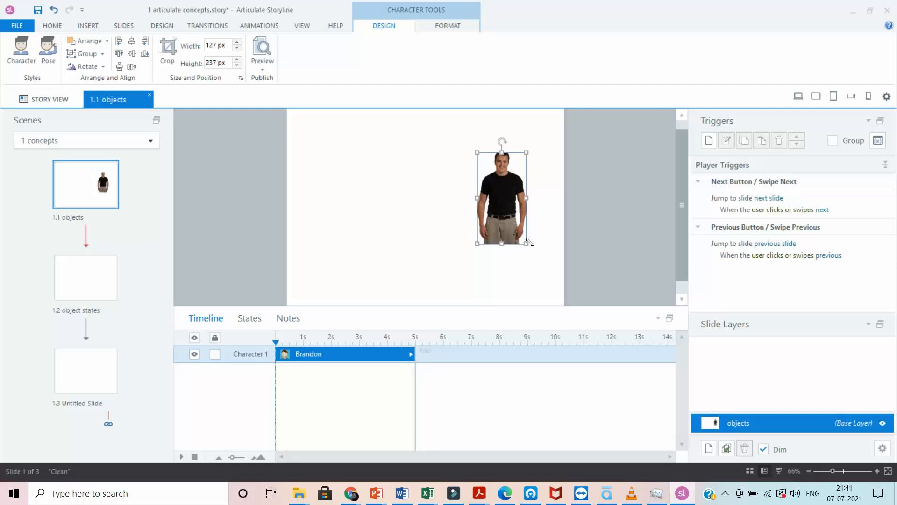
{"action": "mouse_move", "coordinate": [526, 244]}
{"action": "left_mouse_down"}
{"action": "mouse_move", "coordinate": [551, 290]}
{"action": "mouse_move", "coordinate": [537, 230]}
{"action": "left_mouse_up"}
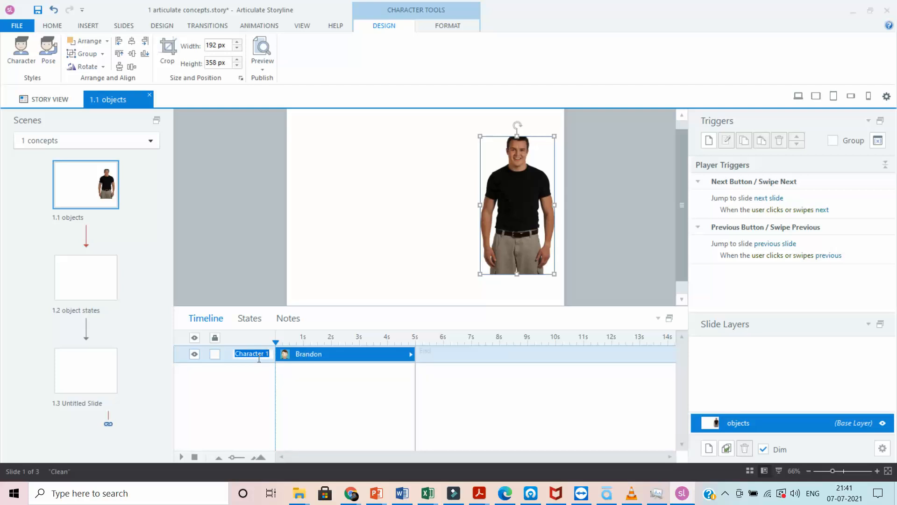
{"action": "type", "text": "brandon"}
{"action": "left_click", "coordinate": [400, 238]}
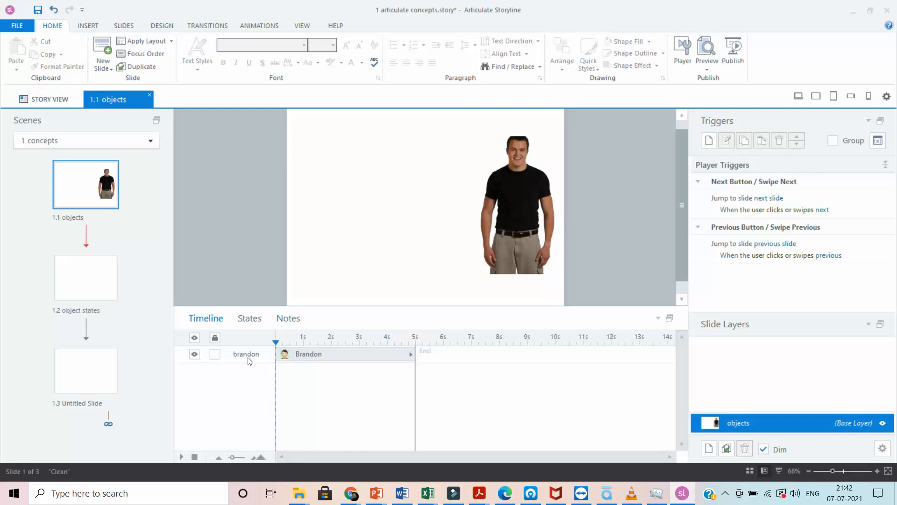
Draw a wide, flat rounded rectangle on the upper left part of the objects slide.
{"action": "left_click", "coordinate": [89, 27]}
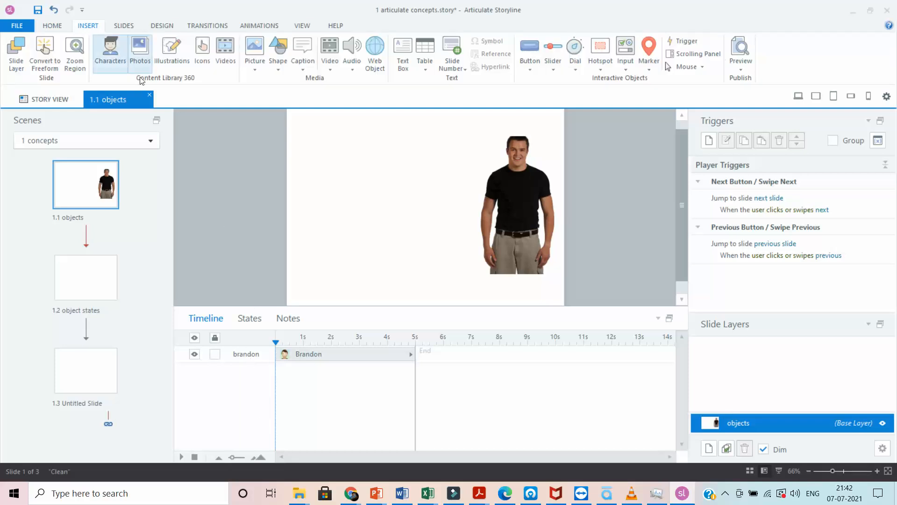
{"action": "left_click", "coordinate": [280, 65]}
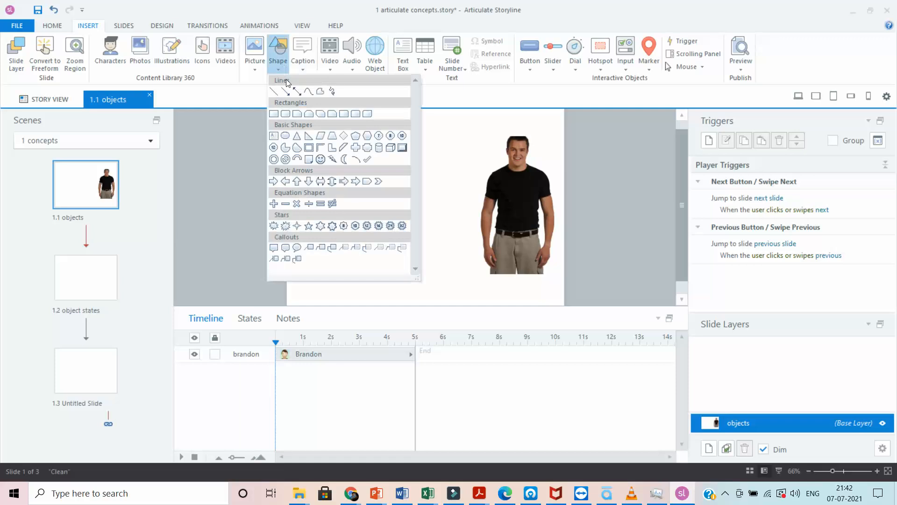
{"action": "left_click", "coordinate": [286, 114]}
{"action": "mouse_move", "coordinate": [308, 147]}
{"action": "left_mouse_down"}
{"action": "mouse_move", "coordinate": [322, 191]}
{"action": "mouse_move", "coordinate": [417, 172]}
{"action": "left_mouse_up"}
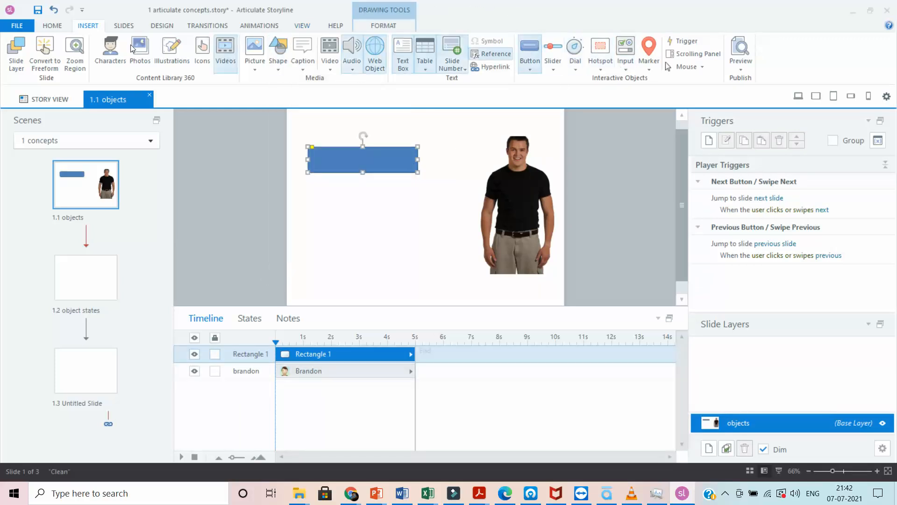
Give the rounded rectangle on the objects slide a bright red fill, no outline and a reflection effect.
{"action": "left_click", "coordinate": [52, 25]}
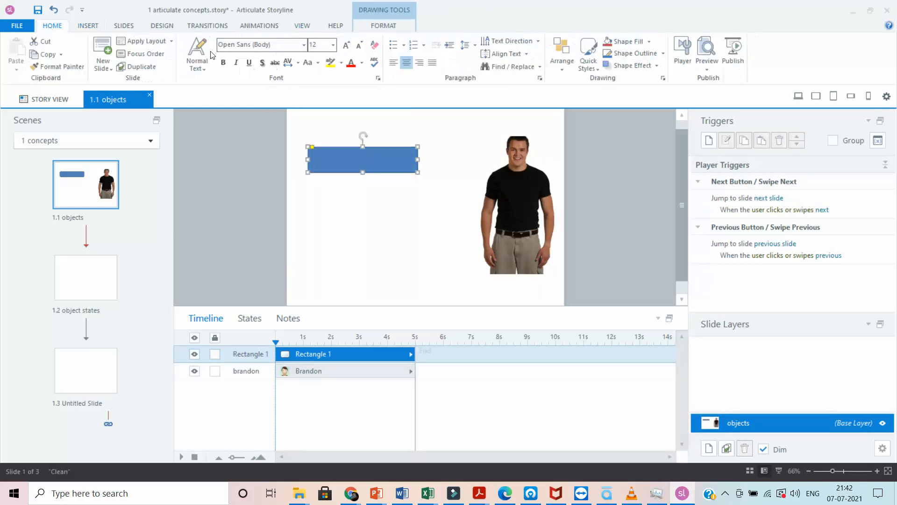
{"action": "left_click", "coordinate": [649, 43]}
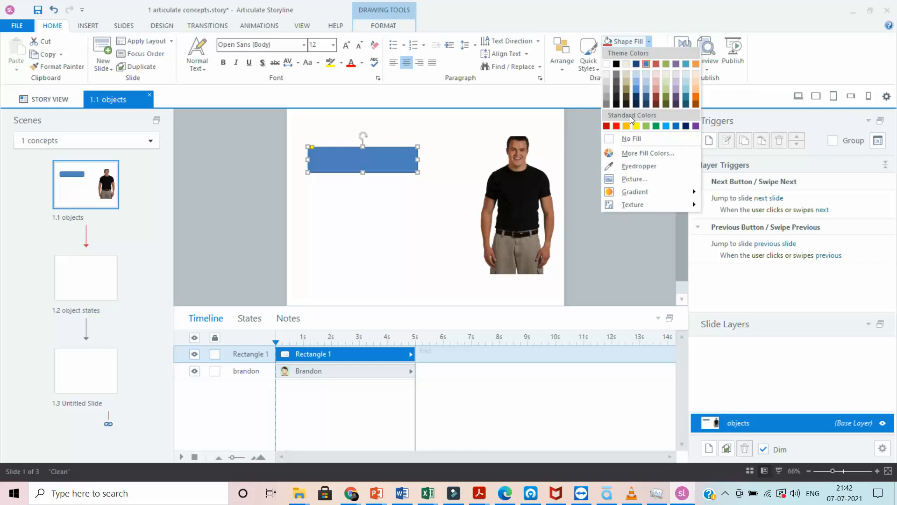
{"action": "left_click", "coordinate": [616, 126]}
{"action": "left_click", "coordinate": [663, 53]}
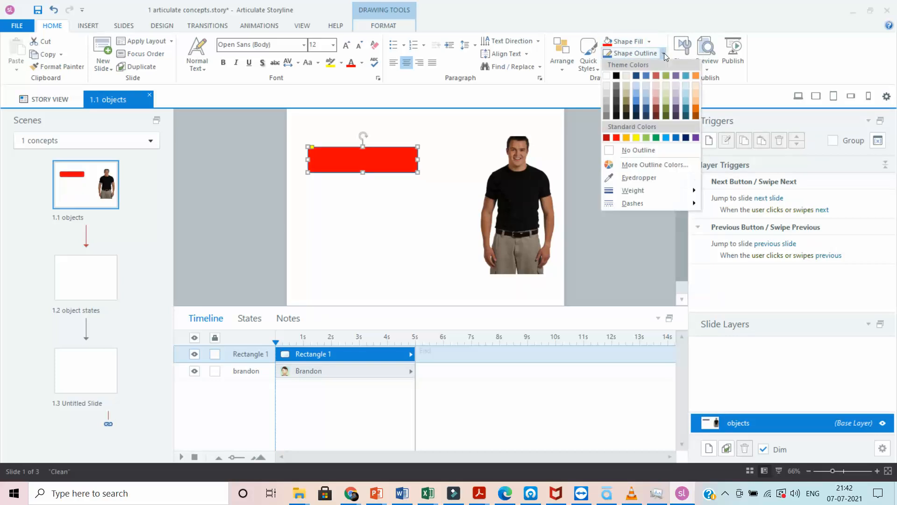
{"action": "left_click", "coordinate": [632, 150]}
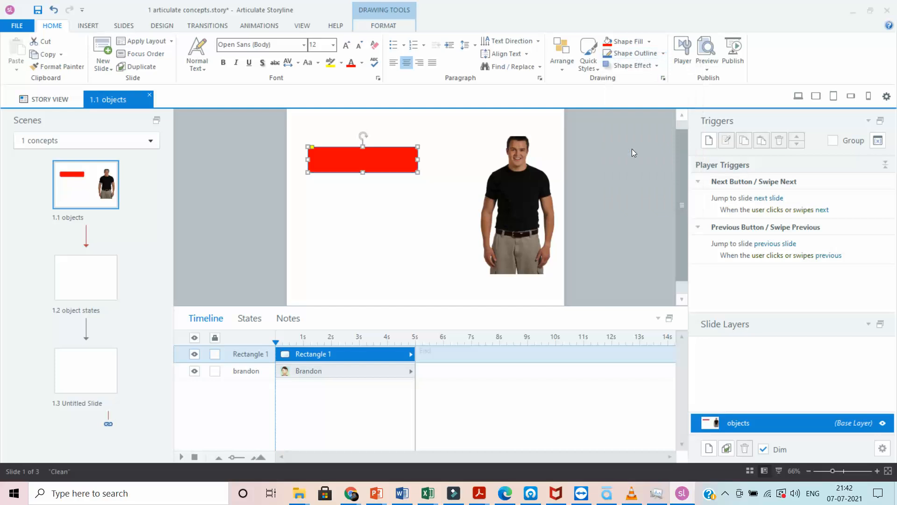
{"action": "left_click", "coordinate": [657, 68]}
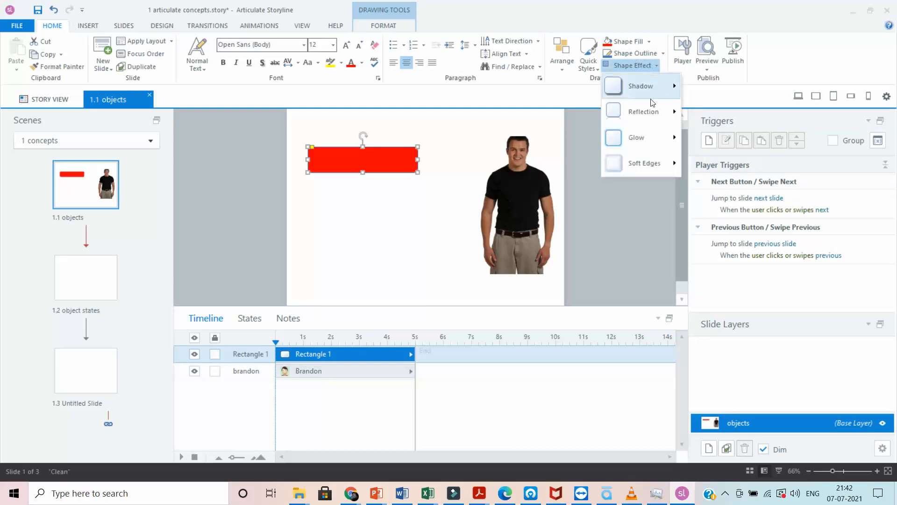
{"action": "left_click", "coordinate": [701, 172]}
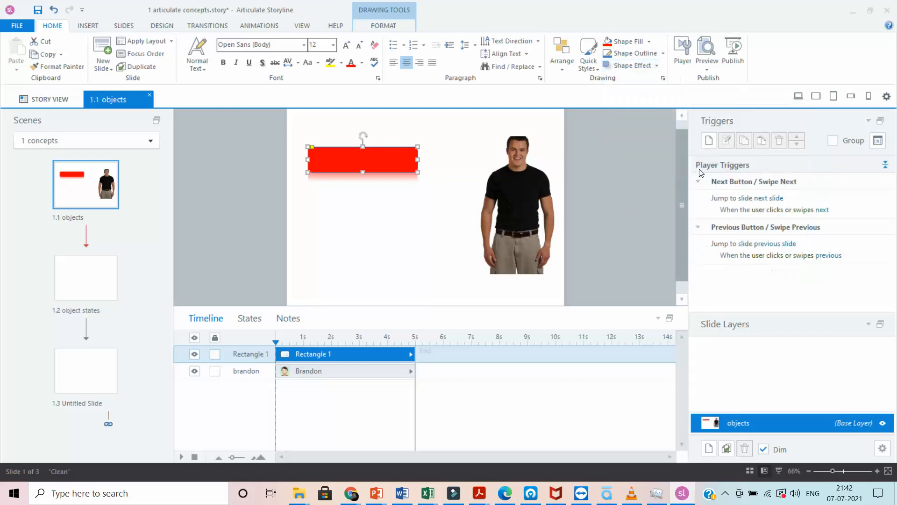
{"action": "left_click", "coordinate": [362, 202]}
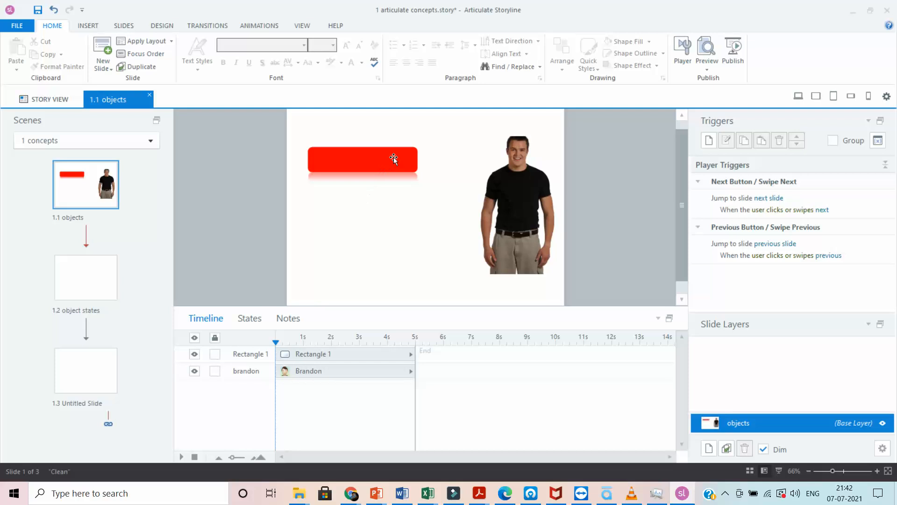
Label the red rectangle "next" and rename it "next" in the timeline.
{"action": "left_click", "coordinate": [389, 171]}
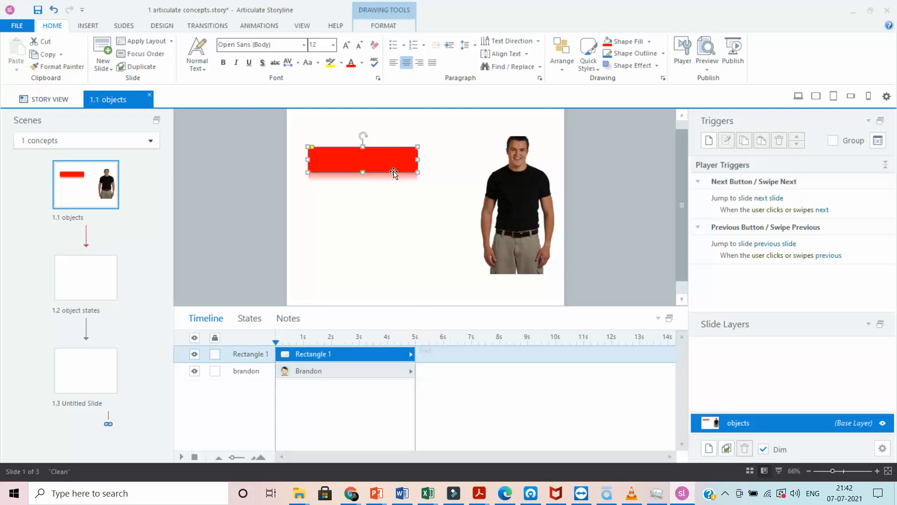
{"action": "type", "text": "next"}
{"action": "left_click", "coordinate": [392, 225]}
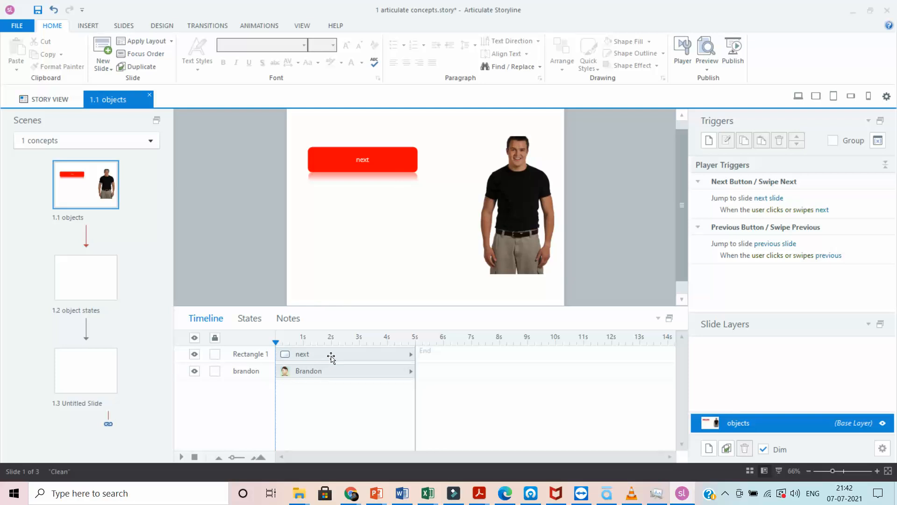
{"action": "double_click", "coordinate": [260, 357]}
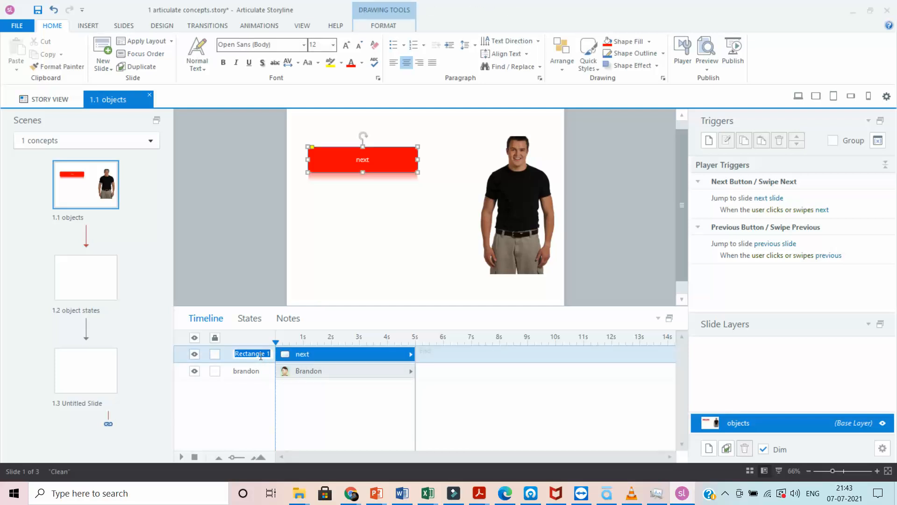
{"action": "type", "text": "next"}
{"action": "left_click", "coordinate": [430, 245]}
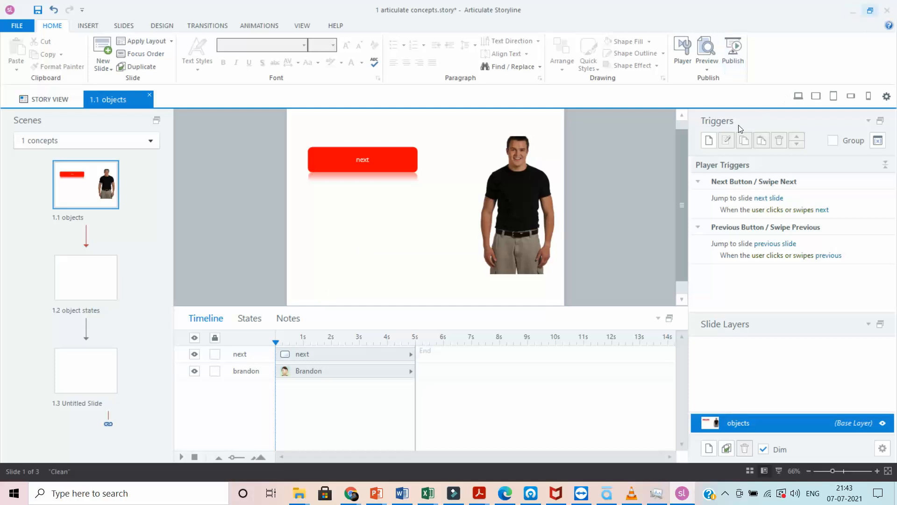
Draw a wide, flat blue button of about 332 by 56 px below the red rectangle.
{"action": "left_click", "coordinate": [98, 29]}
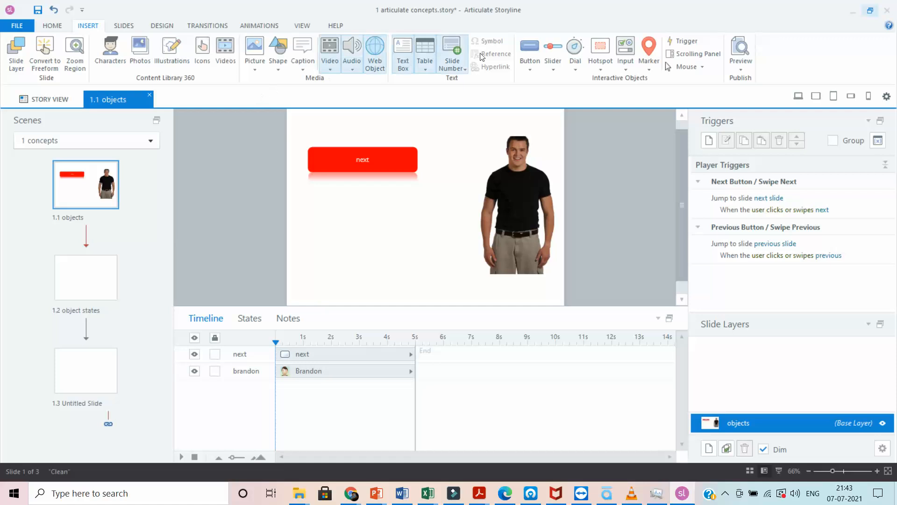
{"action": "left_click", "coordinate": [530, 64]}
{"action": "left_click", "coordinate": [574, 169]}
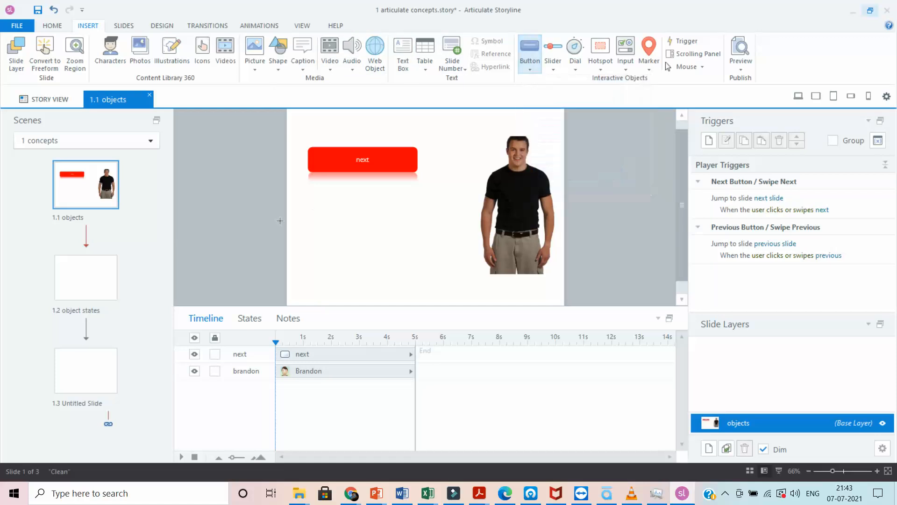
{"action": "left_click_drag", "start_coordinate": [305, 216], "coordinate": [434, 237]}
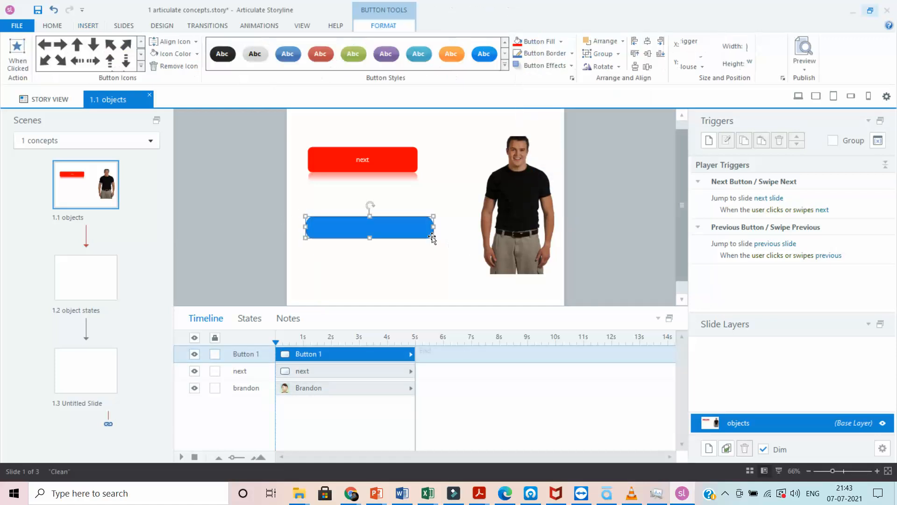
Format the new button with a green fill and no border.
{"action": "left_click", "coordinate": [503, 66]}
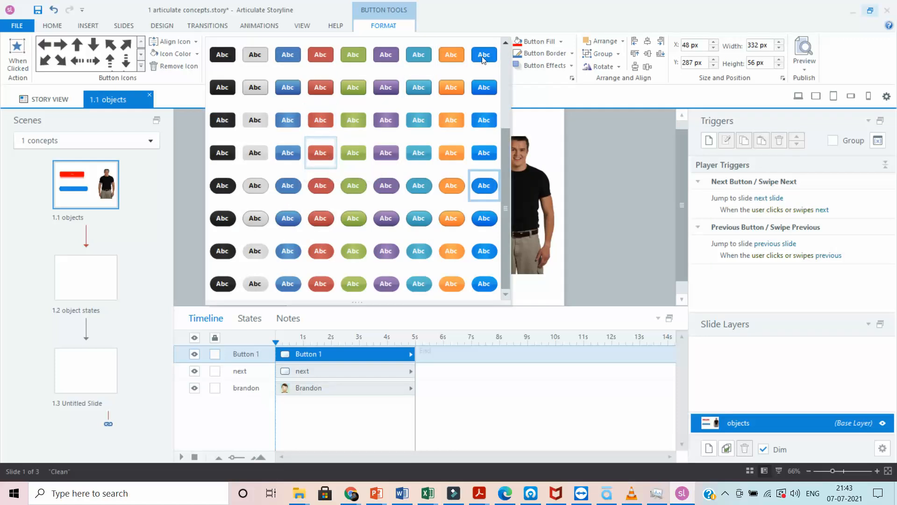
{"action": "left_click", "coordinate": [561, 41]}
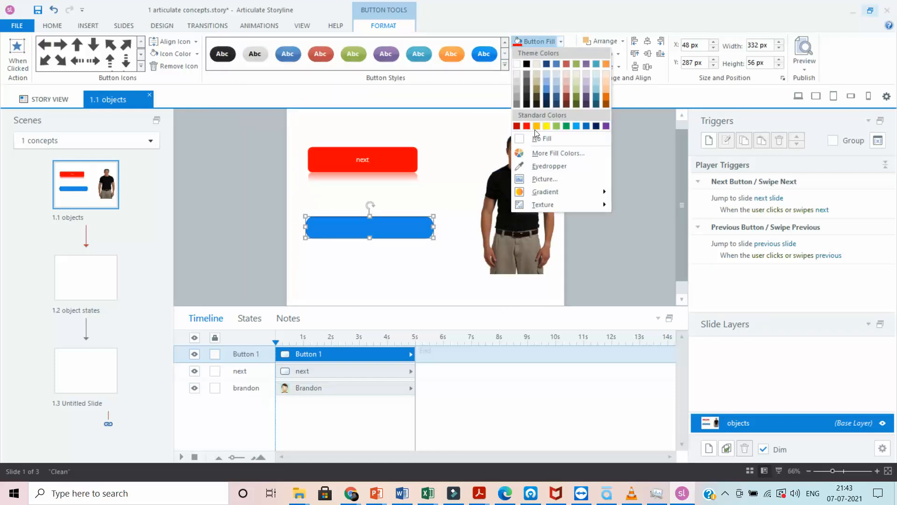
{"action": "left_click", "coordinate": [566, 125]}
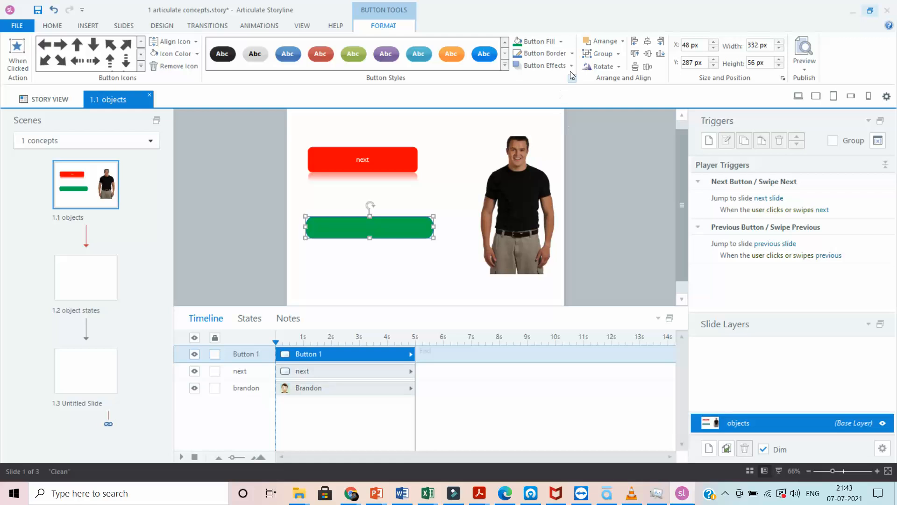
{"action": "left_click", "coordinate": [571, 53]}
{"action": "left_click", "coordinate": [560, 149]}
Add a reflection effect to the green button and label it "make him smile".
{"action": "left_click", "coordinate": [568, 66]}
{"action": "mouse_move", "coordinate": [559, 111]}
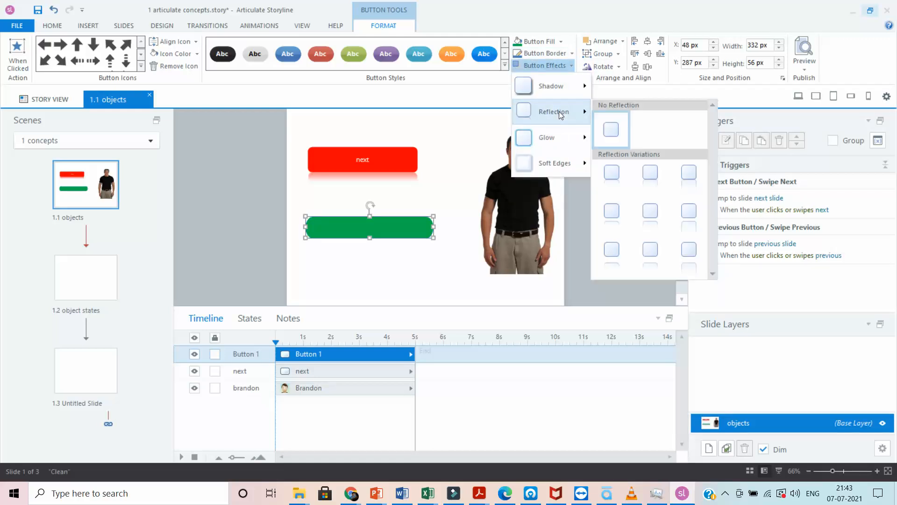
{"action": "left_click", "coordinate": [603, 176]}
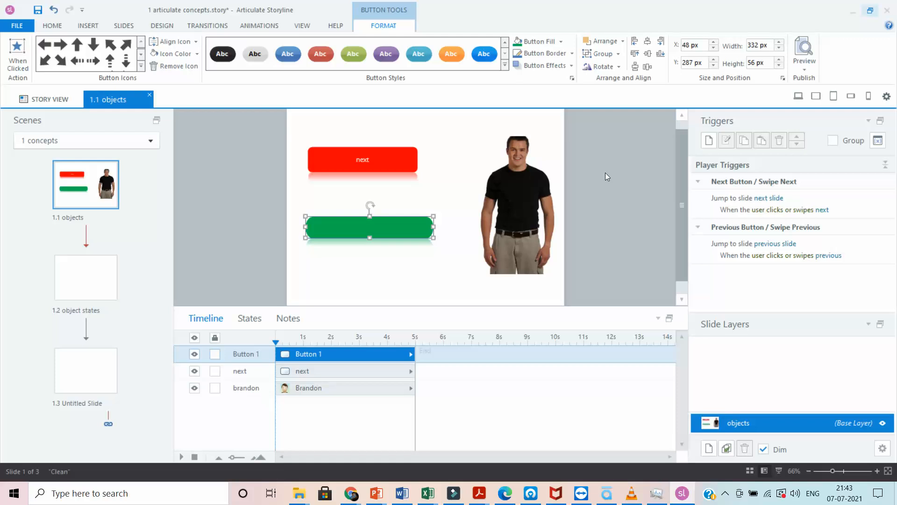
{"action": "type", "text": "make him smile"}
{"action": "left_click", "coordinate": [449, 271]}
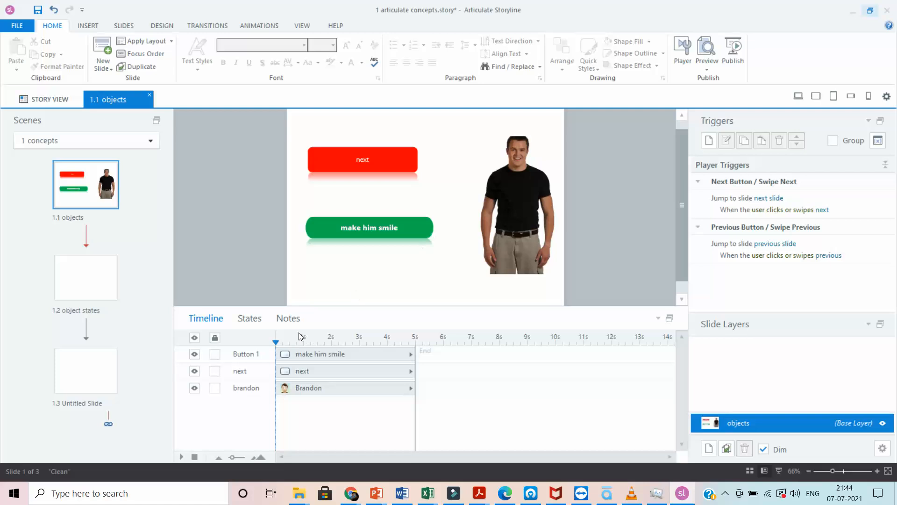
Compare the states available for the green button, the red rectangle and the character.
{"action": "left_click", "coordinate": [431, 227]}
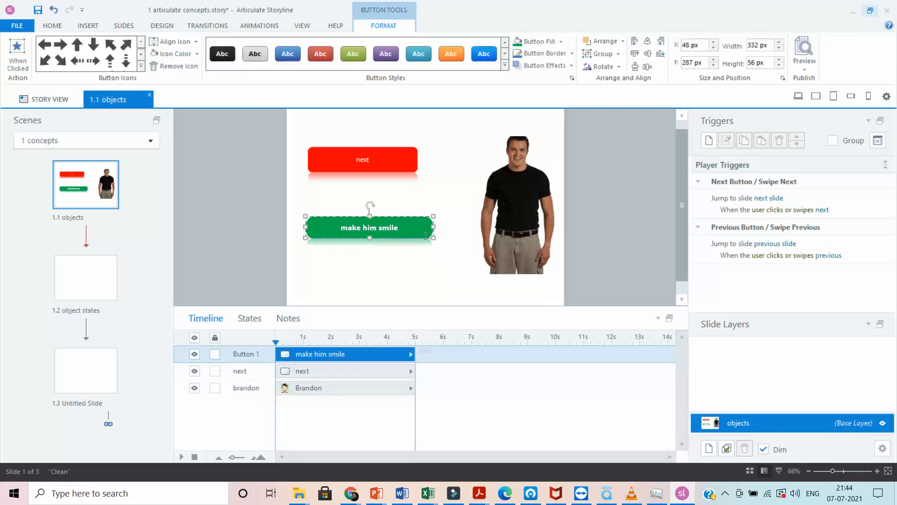
{"action": "left_click", "coordinate": [250, 318]}
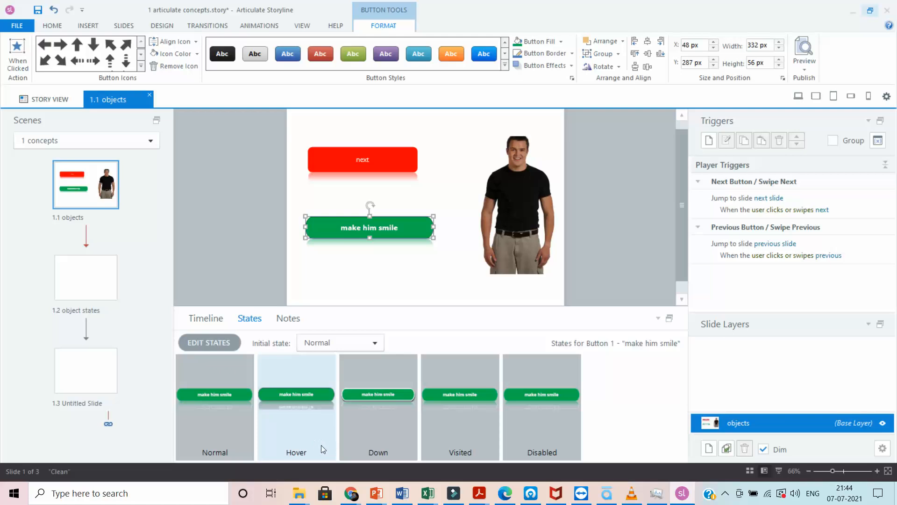
{"action": "left_click", "coordinate": [452, 249]}
{"action": "left_click", "coordinate": [416, 159]}
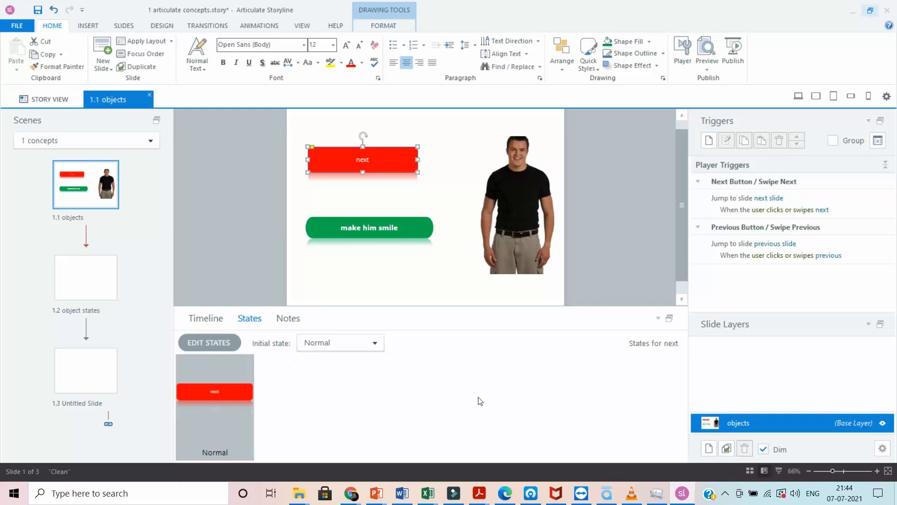
{"action": "left_click", "coordinate": [213, 320]}
{"action": "left_click", "coordinate": [244, 322]}
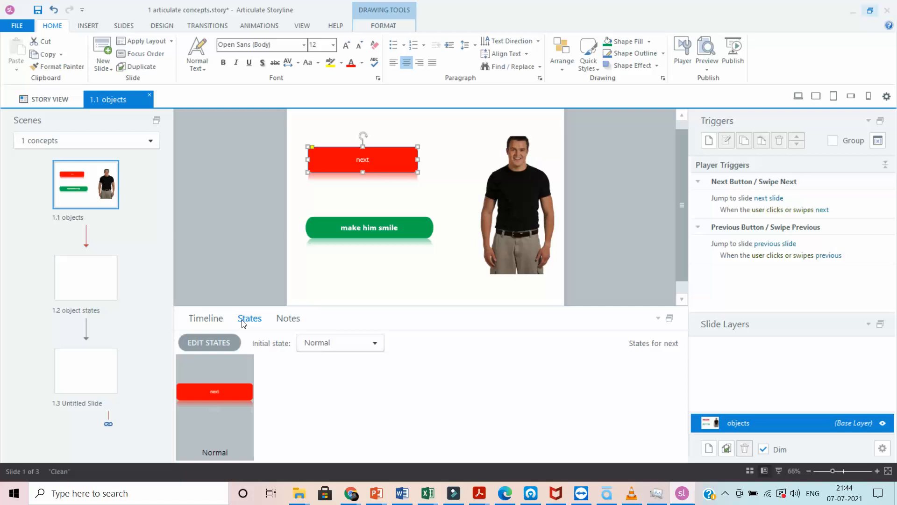
{"action": "left_click", "coordinate": [211, 320]}
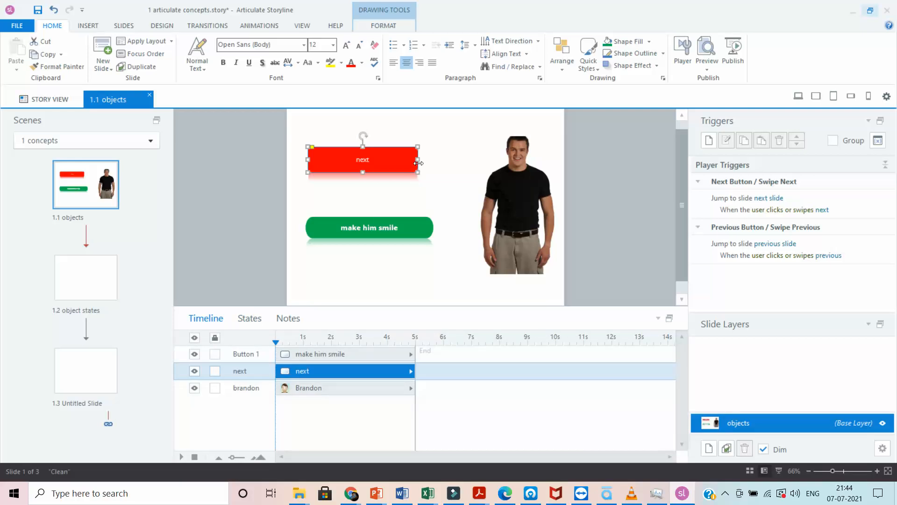
{"action": "left_click", "coordinate": [250, 319]}
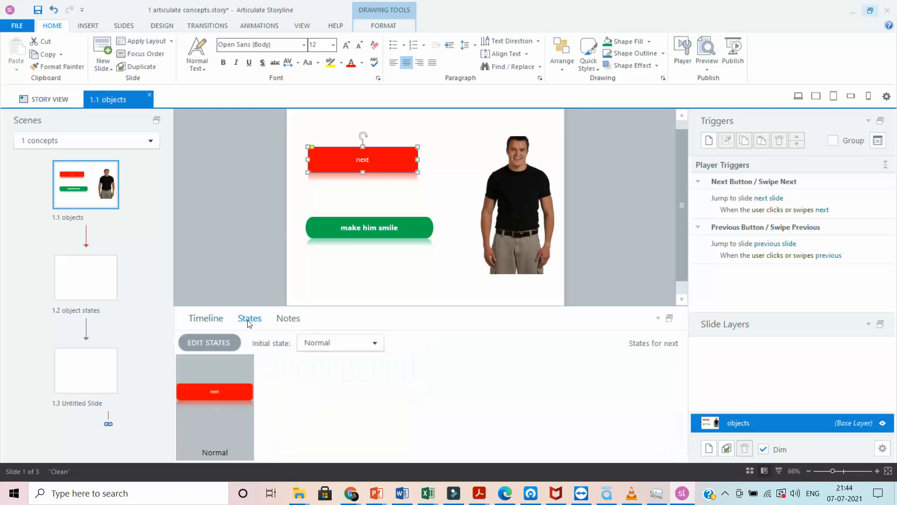
{"action": "left_click", "coordinate": [429, 233]}
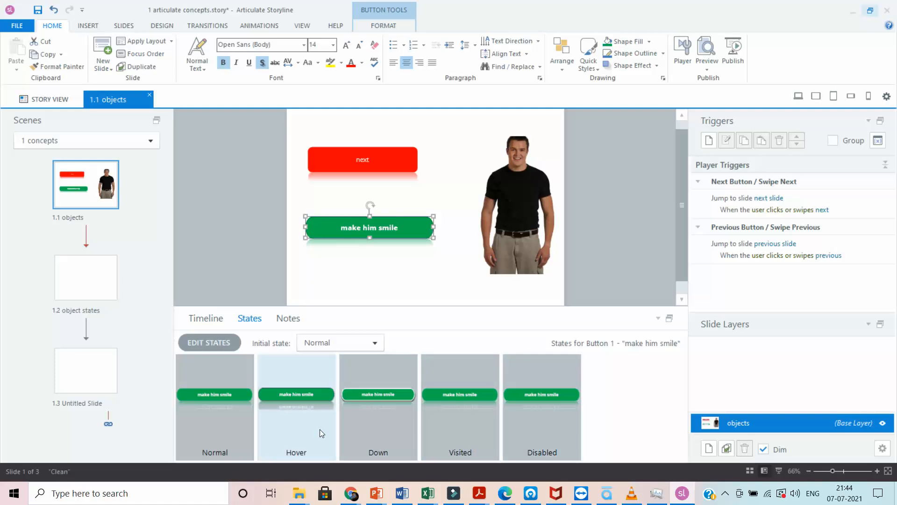
{"action": "left_click", "coordinate": [522, 192]}
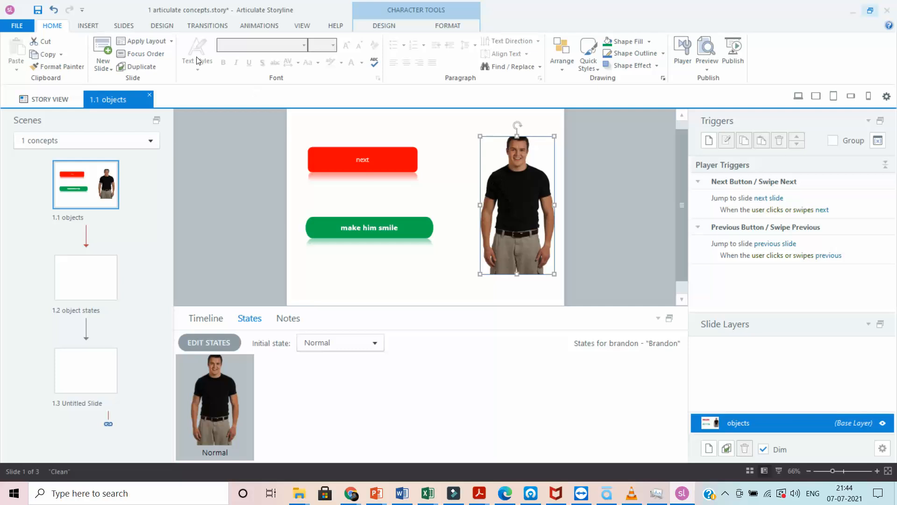
{"action": "left_click", "coordinate": [92, 26]}
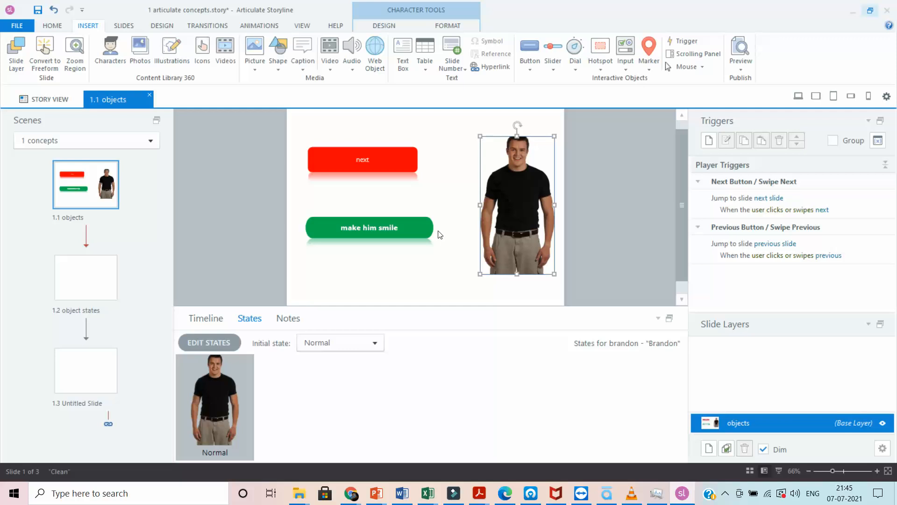
Extend the slide's timeline to about 5.5 s and shorten the "make him smile" button's duration to about 3 s.
{"action": "left_click", "coordinate": [220, 320]}
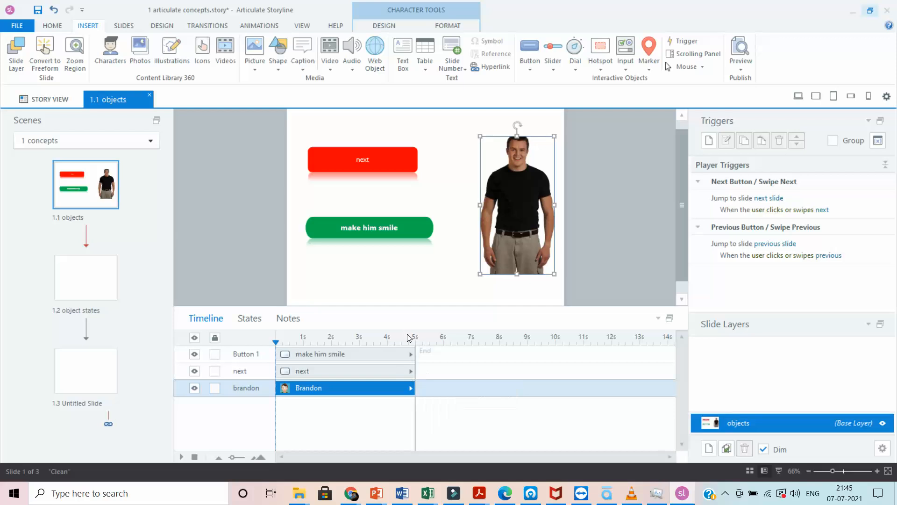
{"action": "left_click_drag", "start_coordinate": [415, 354], "coordinate": [430, 368]}
{"action": "left_click", "coordinate": [423, 357]}
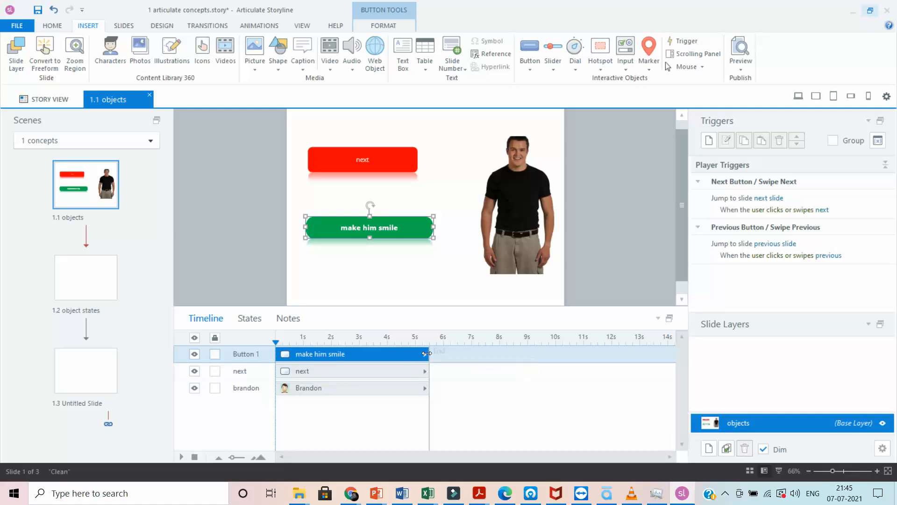
{"action": "left_click_drag", "start_coordinate": [427, 353], "coordinate": [360, 359]}
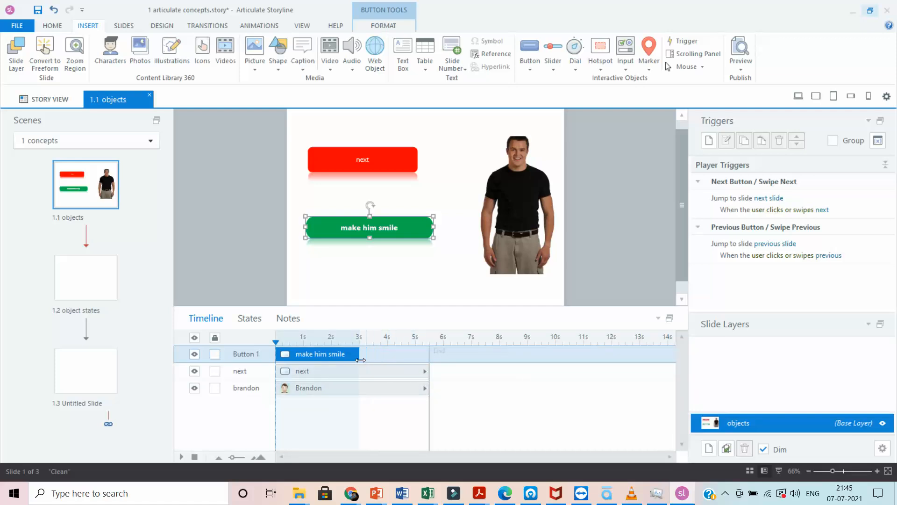